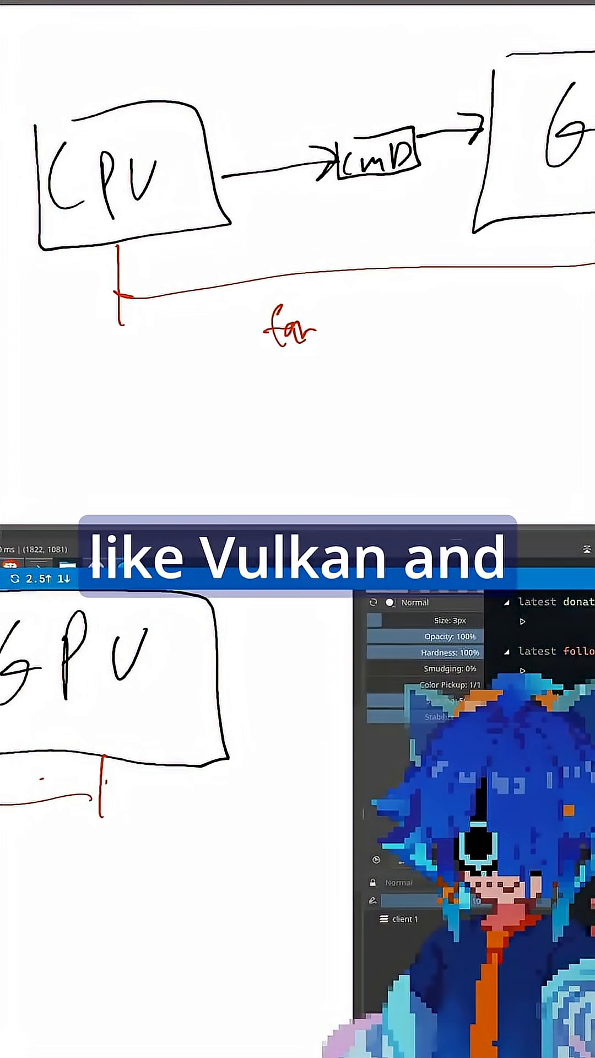
- Handwrite the green note 'vulkan/directX/metal = pool/buffer' with the brush below 'far'
mouse_move(32, 430)
left_mouse_down()
mouse_move(51, 464)
mouse_move(203, 480)
mouse_move(216, 463)
mouse_move(231, 474)
mouse_move(362, 463)
mouse_move(396, 476)
mouse_move(414, 463)
mouse_move(508, 463)
mouse_move(553, 442)
left_mouse_up()
left_click_drag(530, 455, 568, 455)
left_click_drag(1, 992, 13, 992)
mouse_move(45, 1017)
left_mouse_down()
mouse_move(60, 980)
mouse_move(78, 984)
left_mouse_up()
mouse_move(83, 997)
left_mouse_down()
mouse_move(91, 978)
mouse_move(108, 1001)
left_mouse_up()
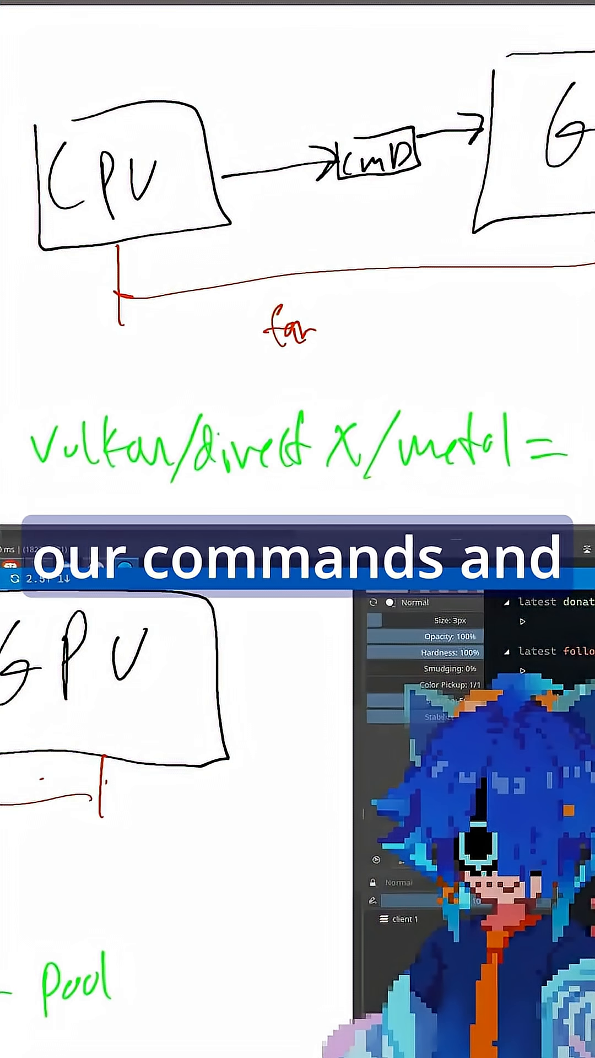
mouse_move(111, 1000)
left_mouse_down()
mouse_move(139, 955)
mouse_move(161, 997)
mouse_move(253, 988)
left_mouse_up()
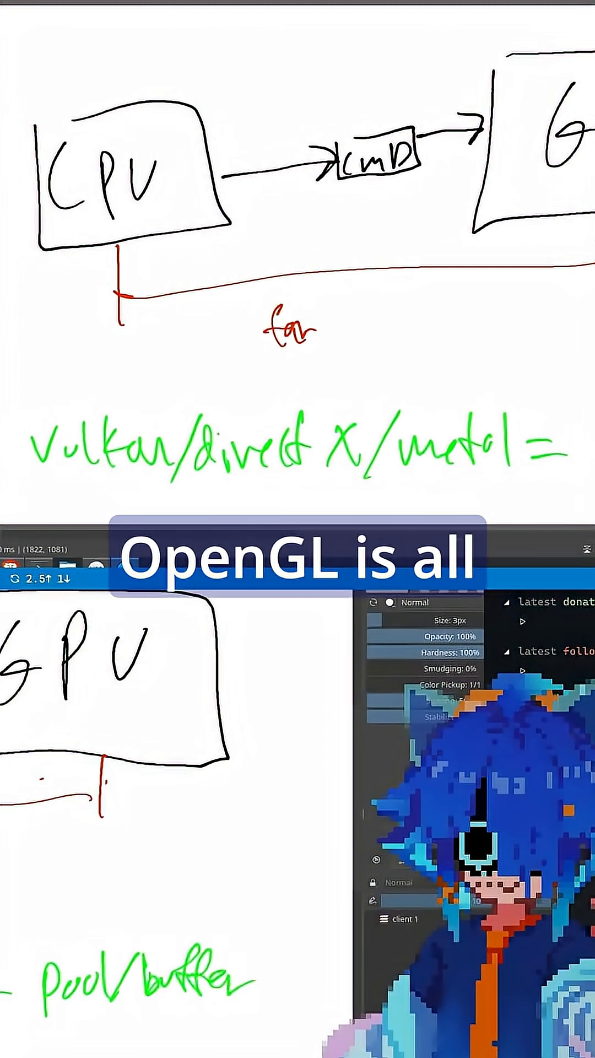